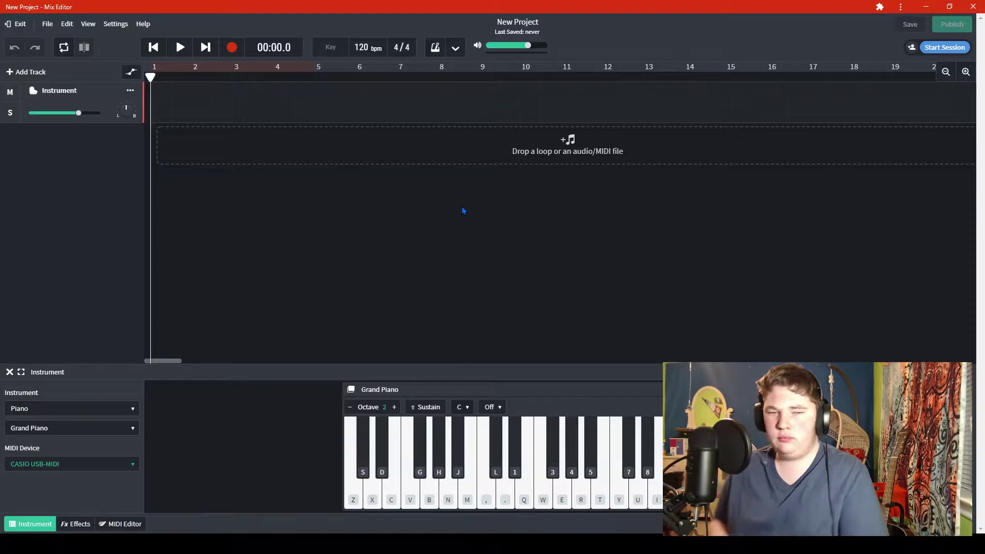
# - Audition the Grand Piano sound, then record two trial piano takes and discard them
pyautogui.press('y')
pyautogui.press('u')
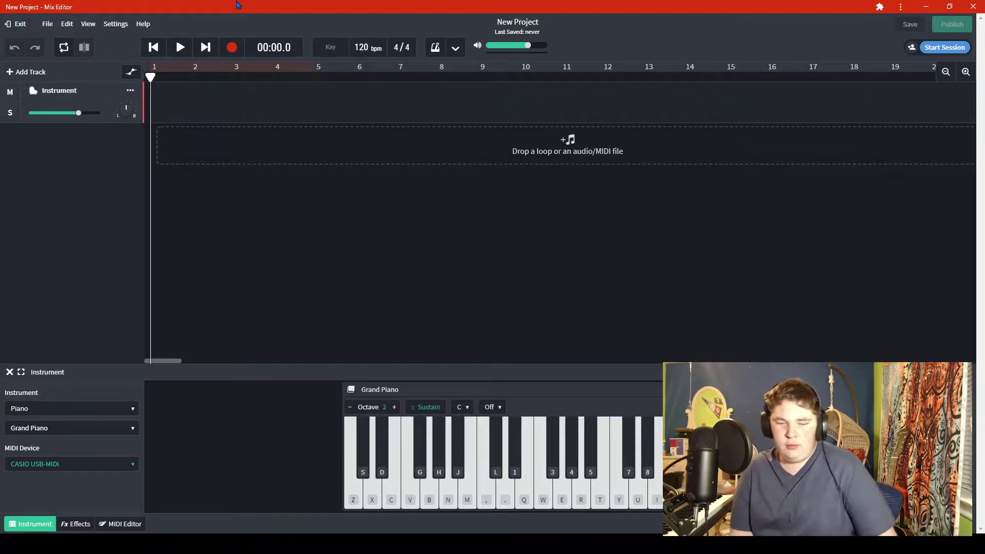
pyautogui.press('r')
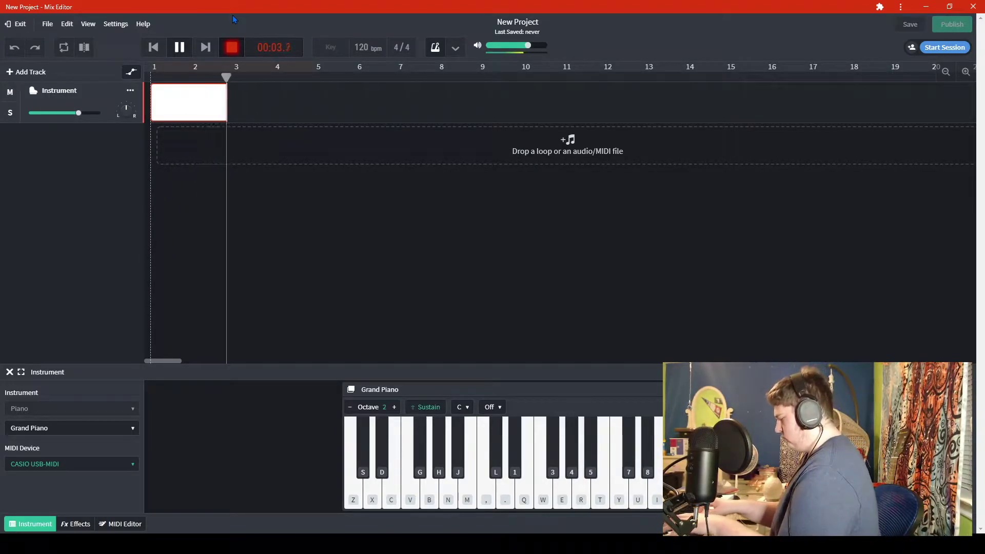
pyautogui.press('space')
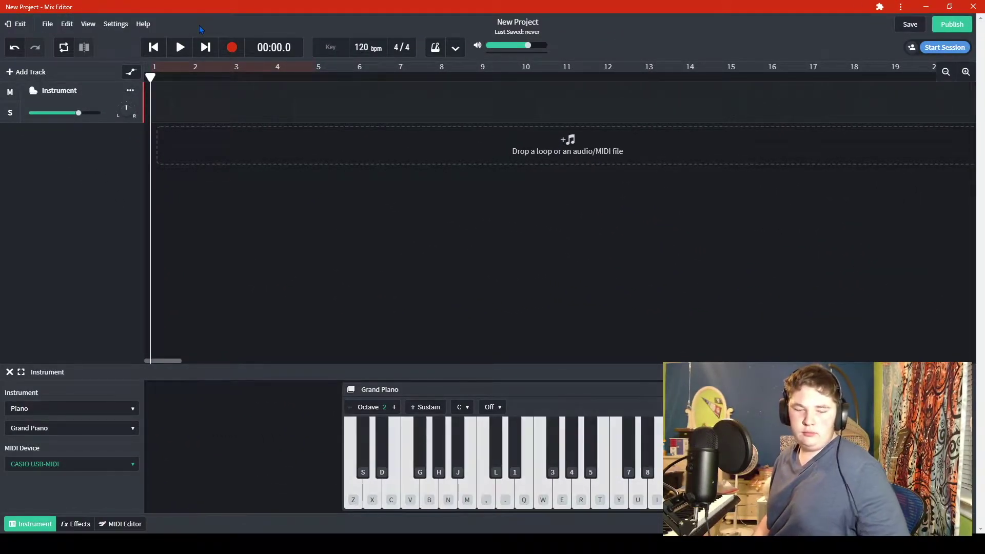
pyautogui.press('r')
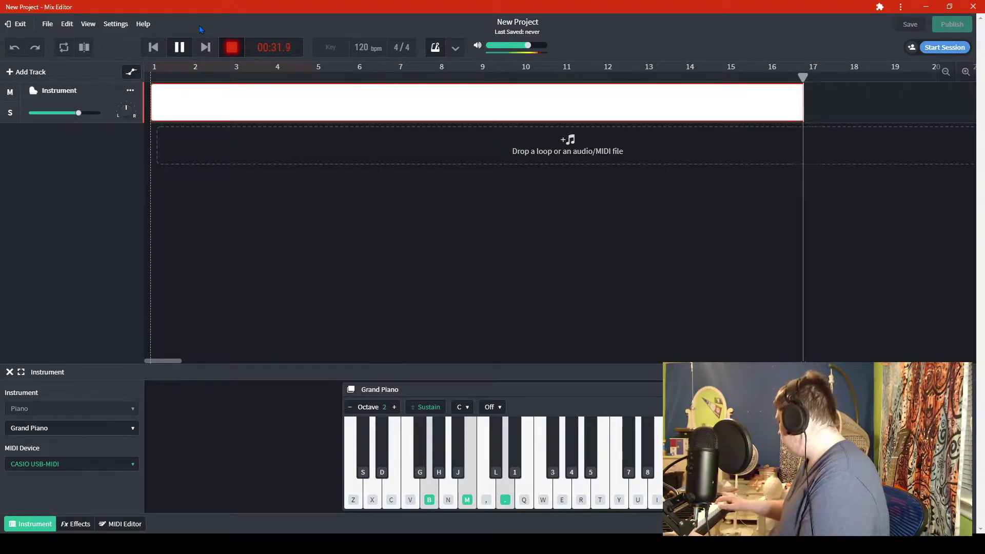
pyautogui.press('space')
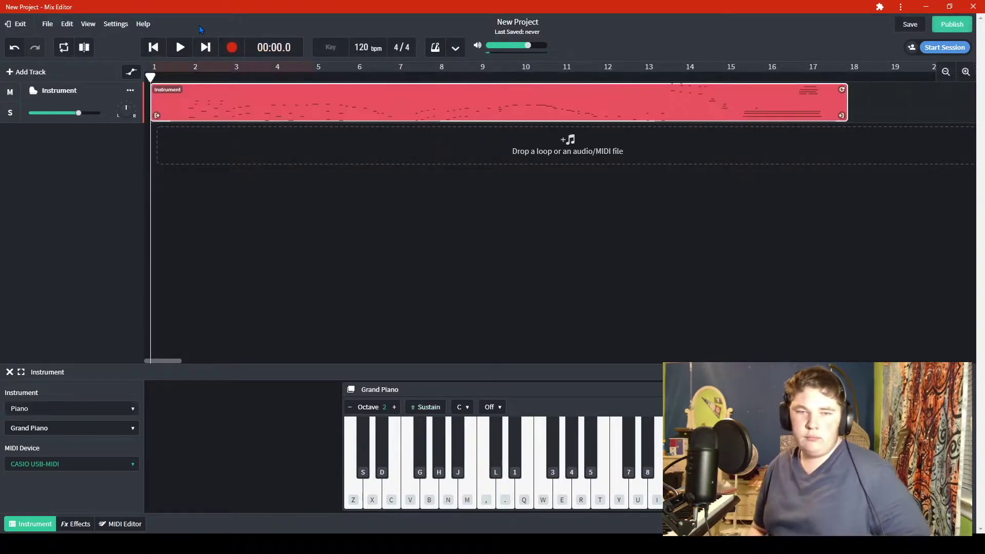
pyautogui.press('Delete')
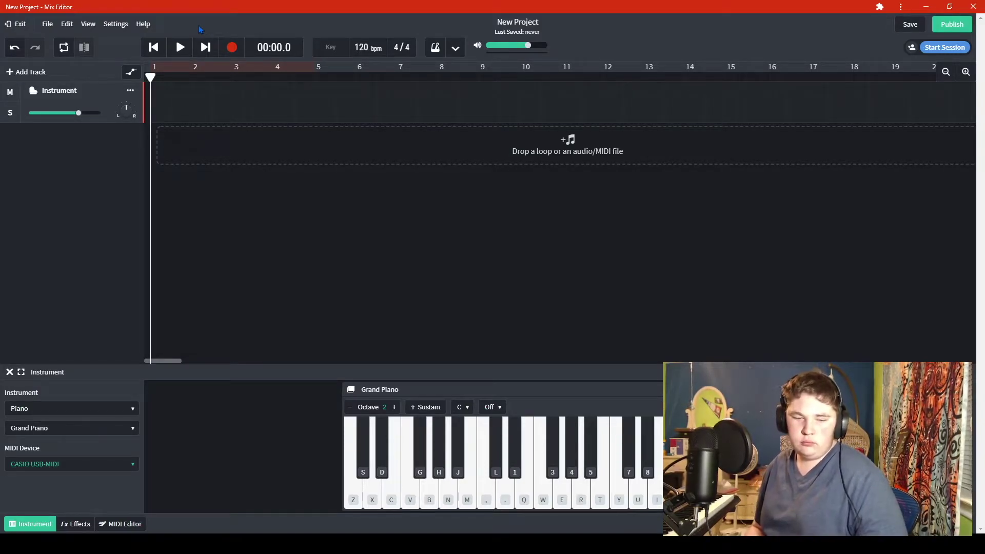
# - Record another piano take filling bars 1 to about 20 and keep it
pyautogui.press('r')
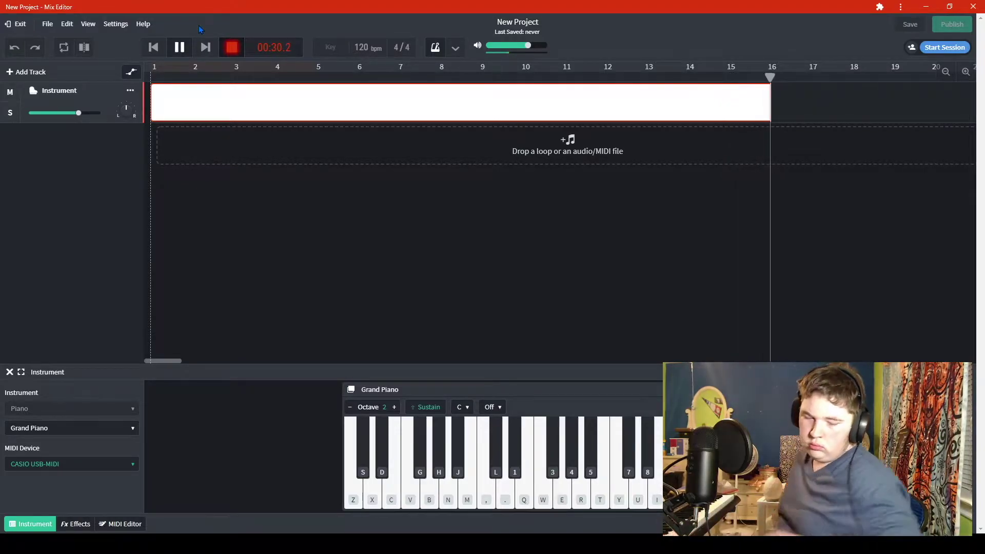
pyautogui.press('space')
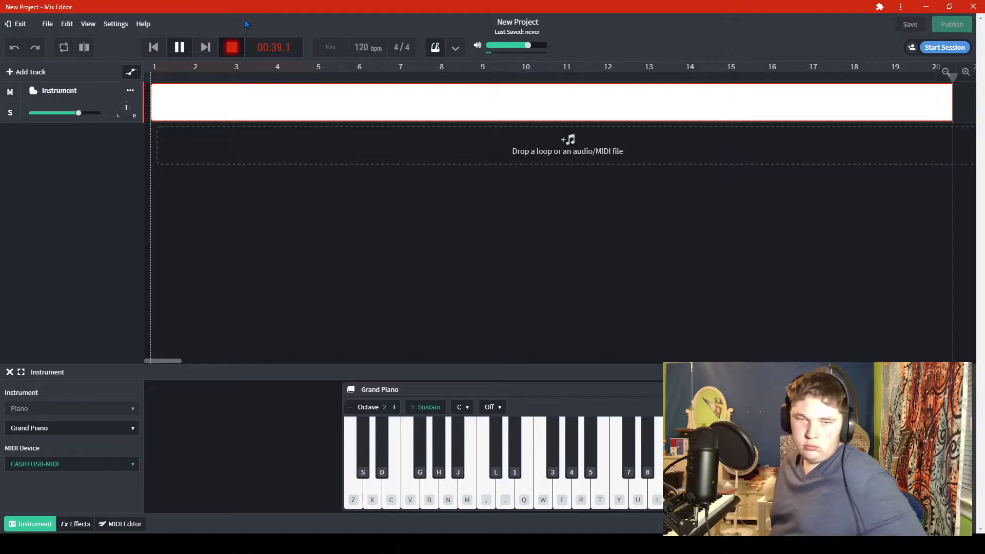
pyautogui.press('space')
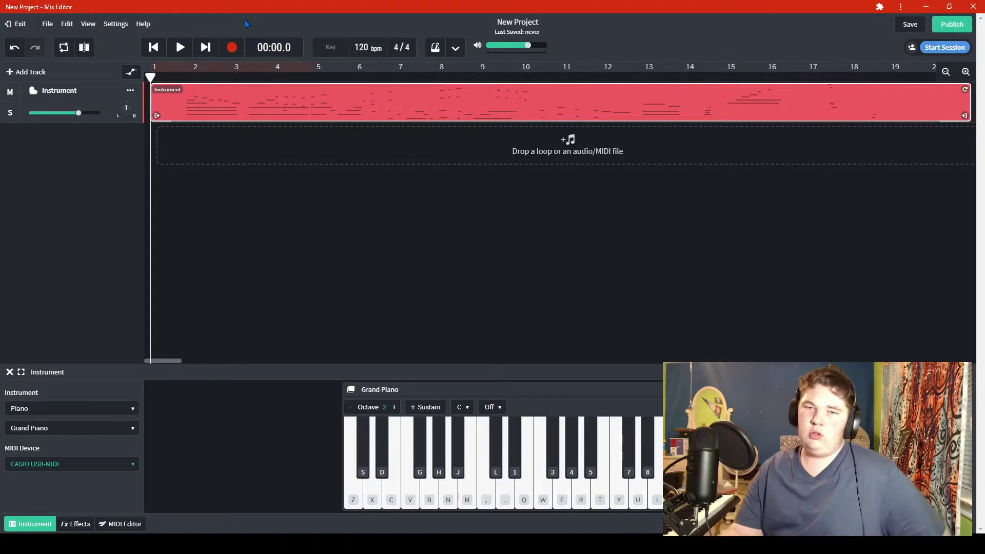
pyautogui.click(517, 22)
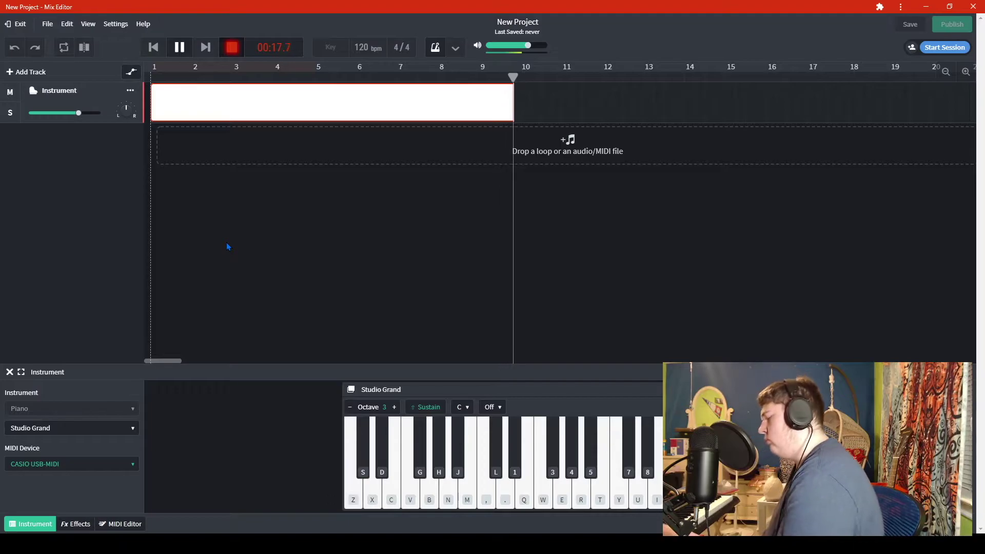
# - Stop the Studio Grand test take and delete it from the Instrument track
pyautogui.press('space')
pyautogui.press('Delete')
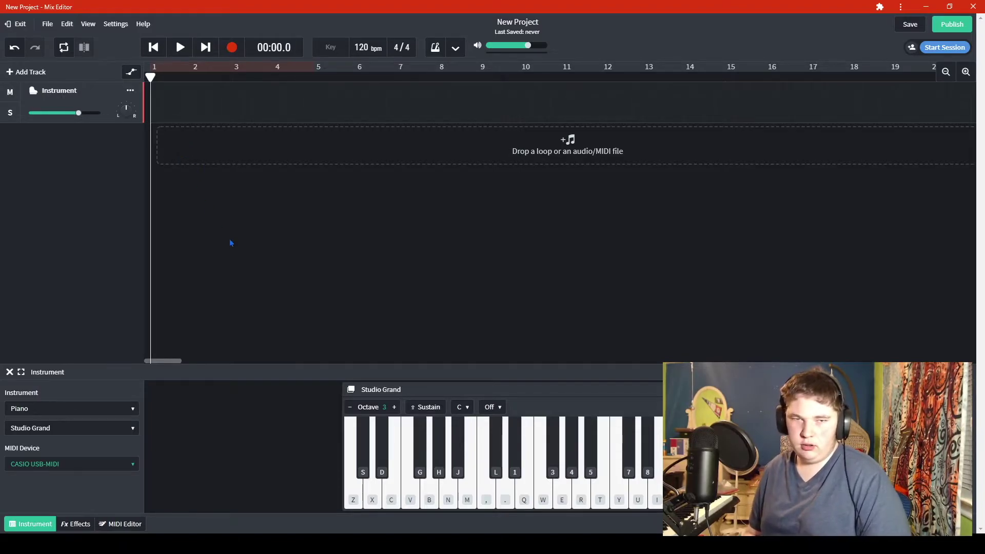
pyautogui.press('r')
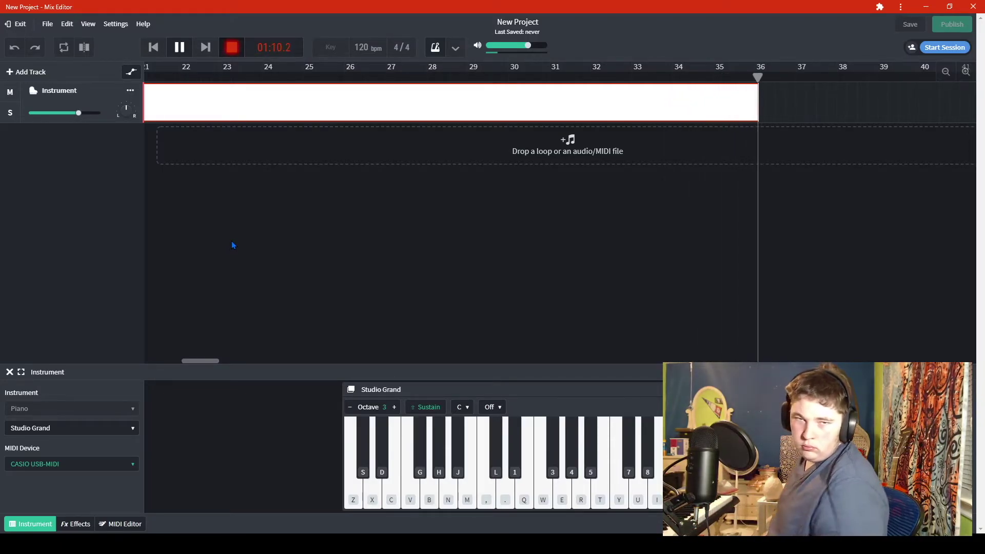
pyautogui.press('space')
# - Delete the leftover take and begin a fresh Studio Grand recording from bar 1
pyautogui.press('Delete')
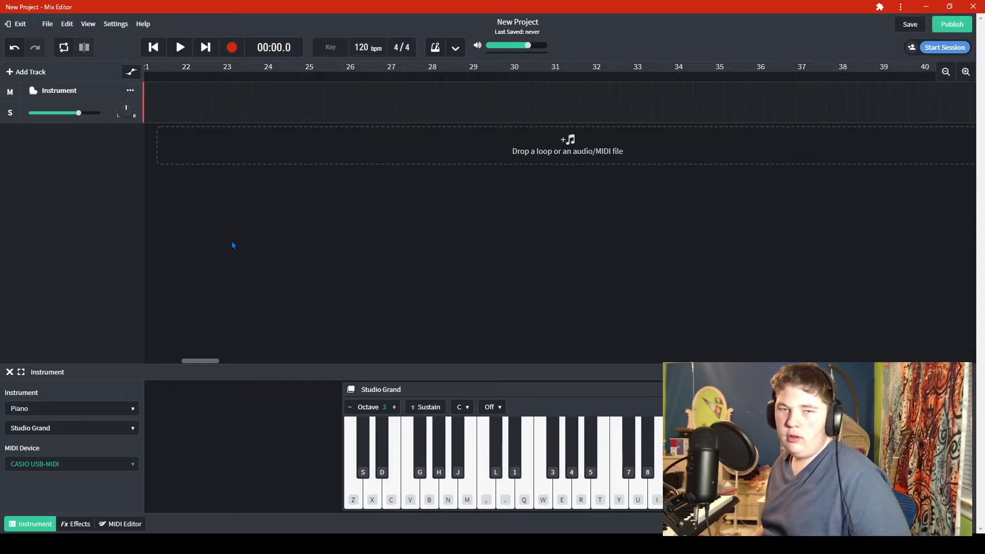
pyautogui.press('r')
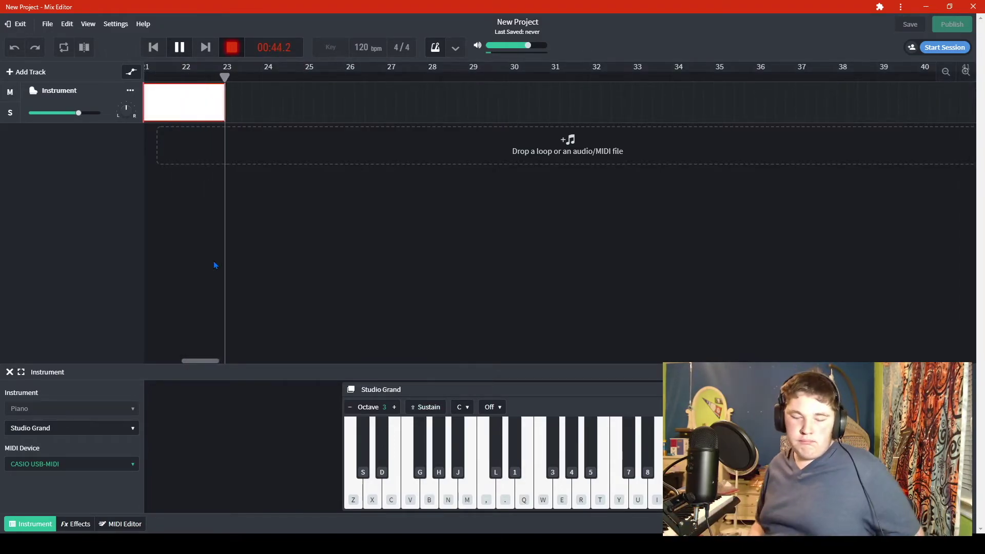
# - Stop recording, keeping the Studio Grand MIDI clip that reaches about bar 23
pyautogui.press('space')
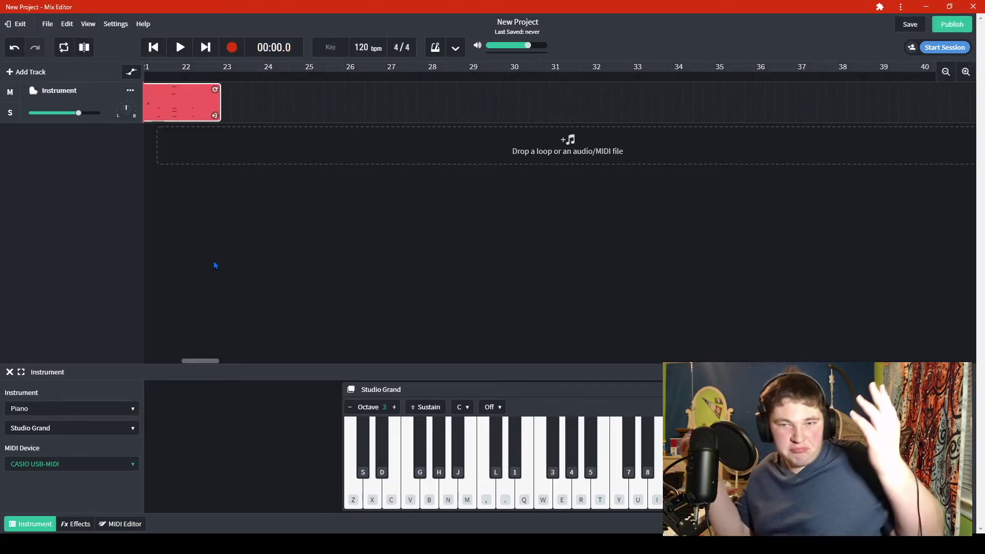
pyautogui.click(152, 48)
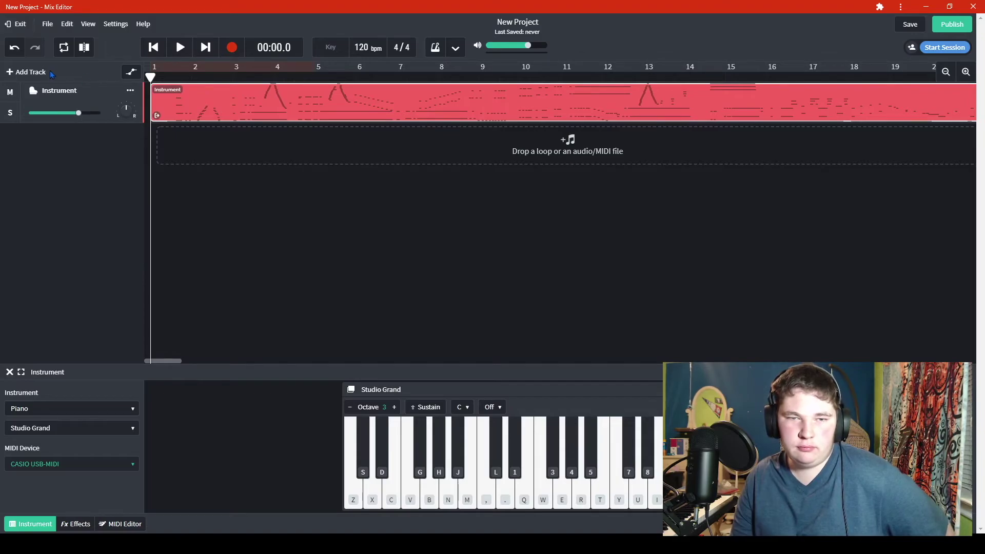
pyautogui.click(180, 47)
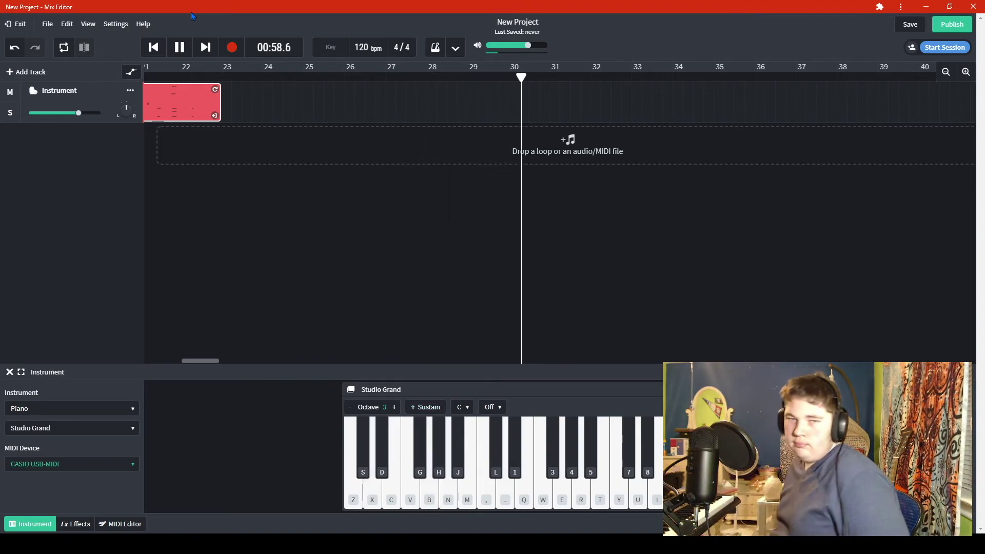
pyautogui.press('space')
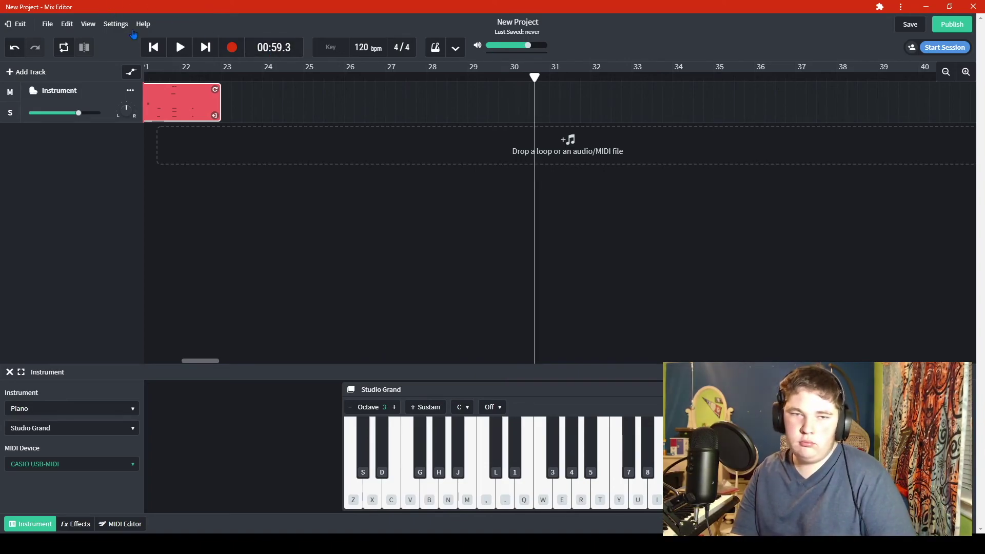
# - Save the project, switch the Instrument track to Grand Piano, and replay from the start
pyautogui.click(153, 48)
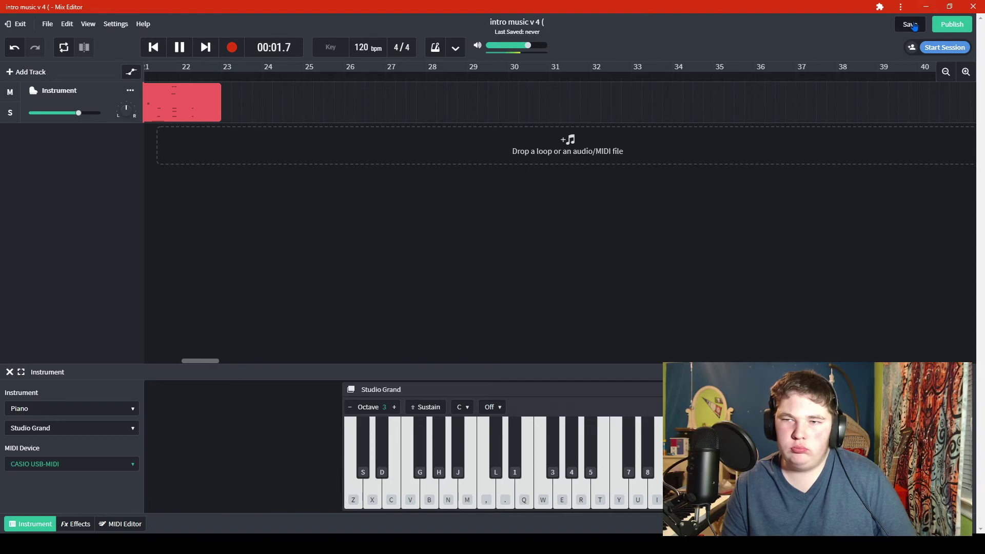
pyautogui.click(913, 26)
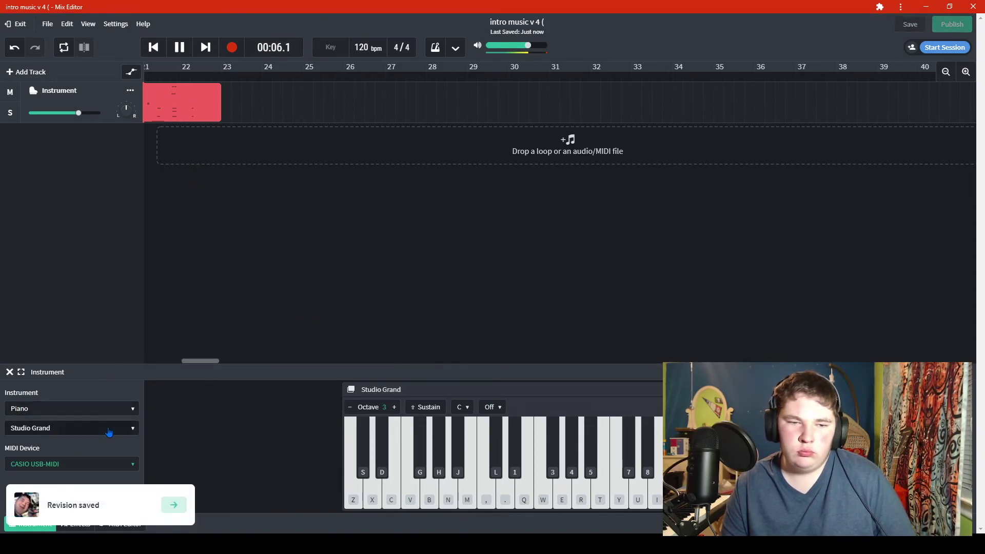
pyautogui.click(92, 428)
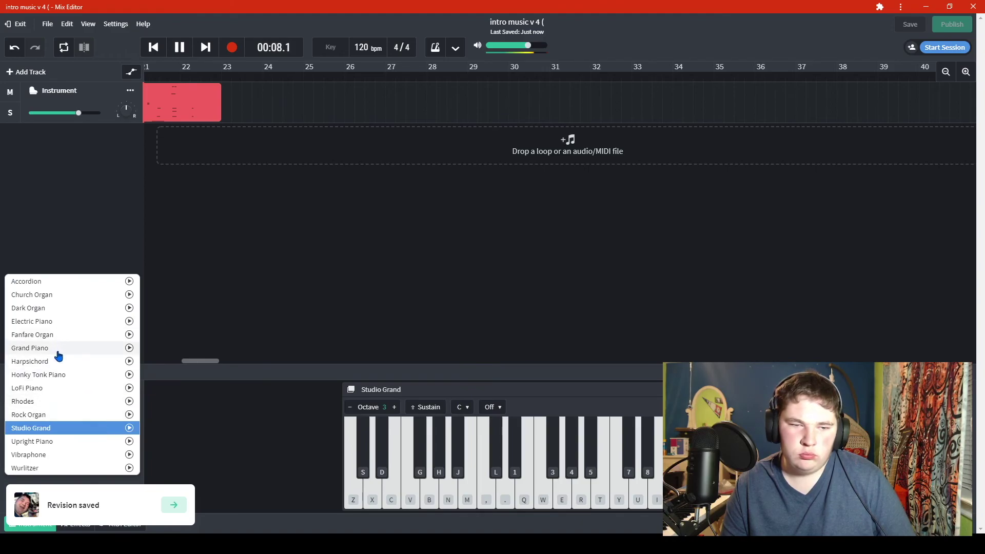
pyautogui.click(57, 348)
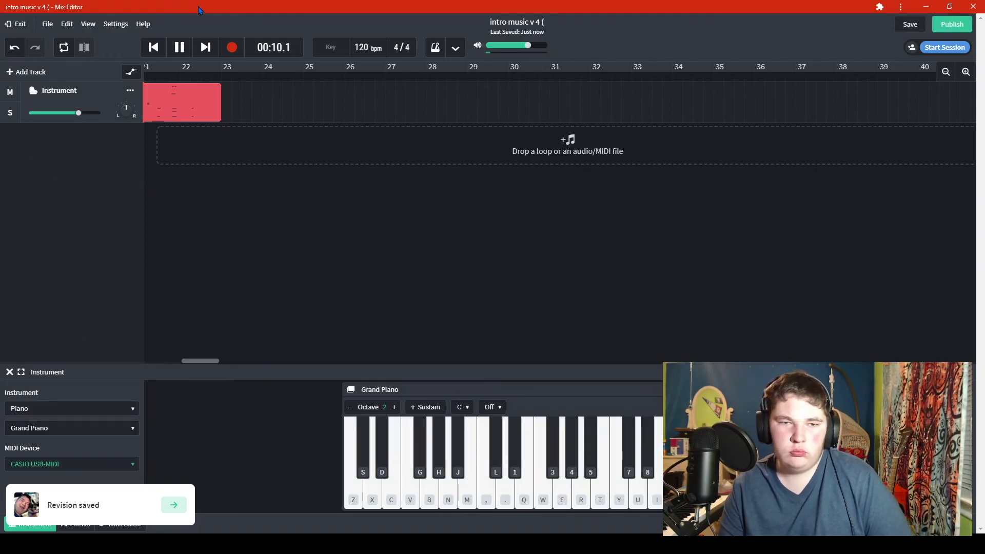
pyautogui.click(153, 47)
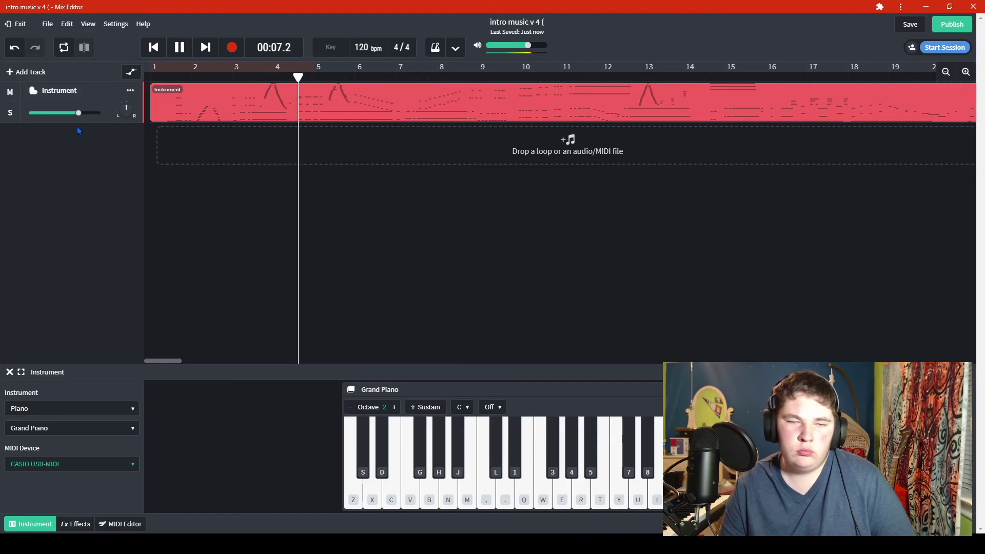
pyautogui.press('r')
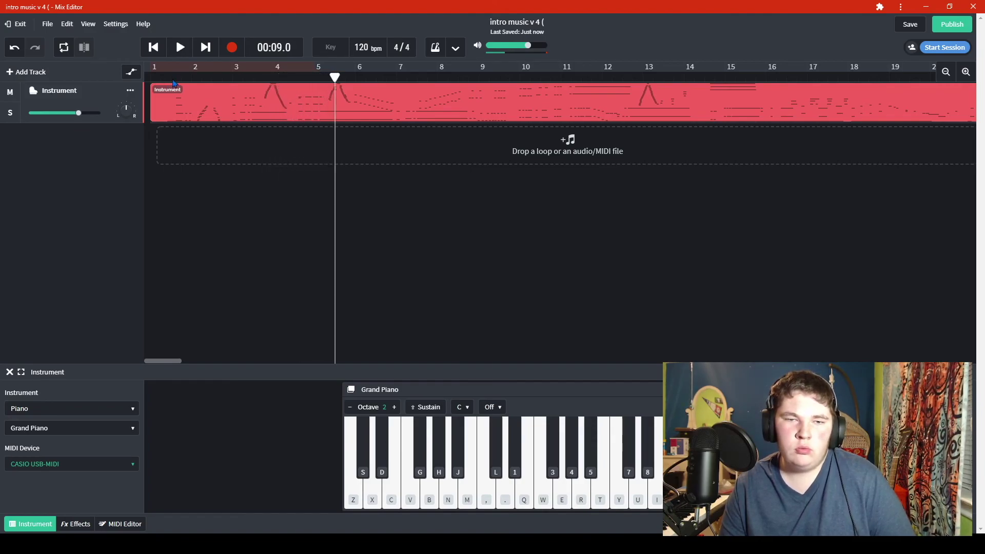
pyautogui.press('space')
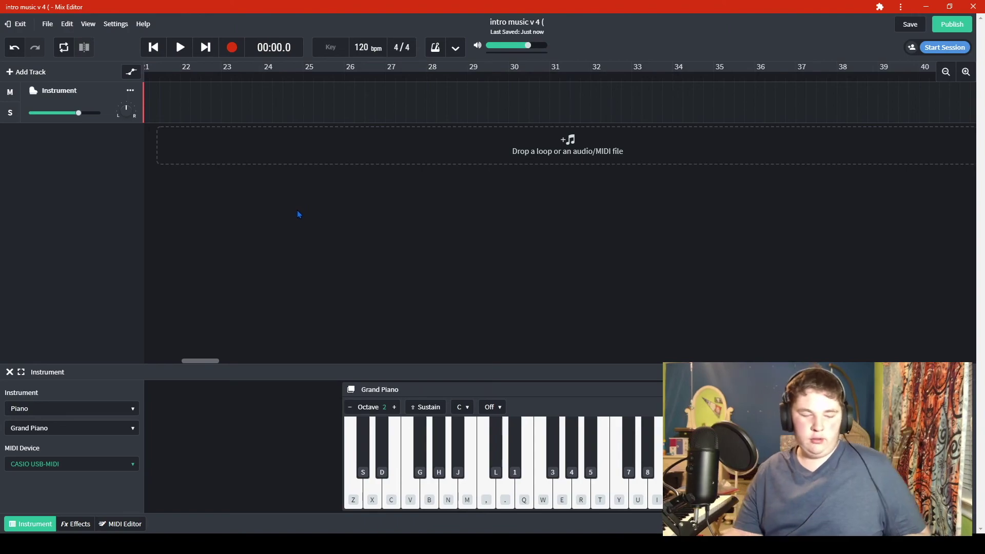
pyautogui.hotkey('ctrl', 'z')
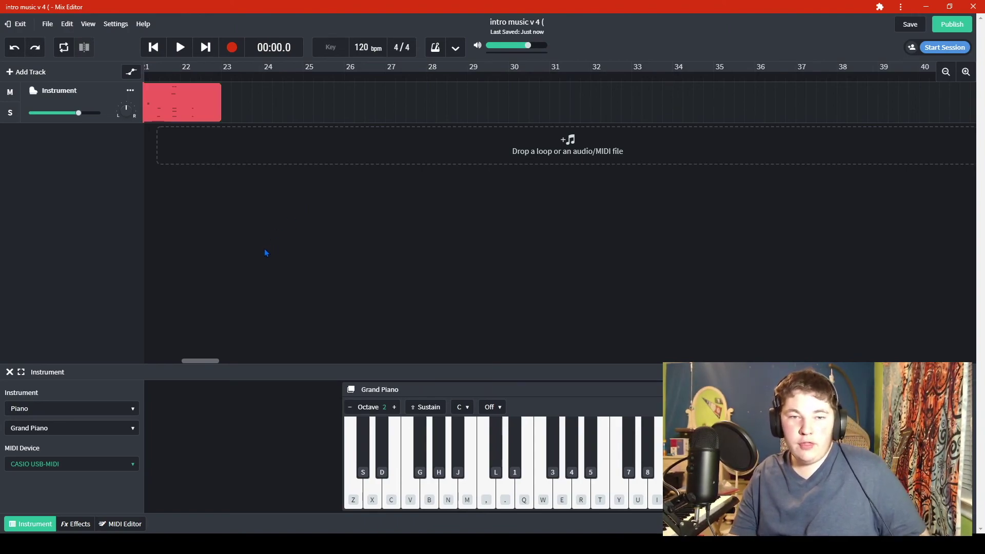
pyautogui.click(154, 48)
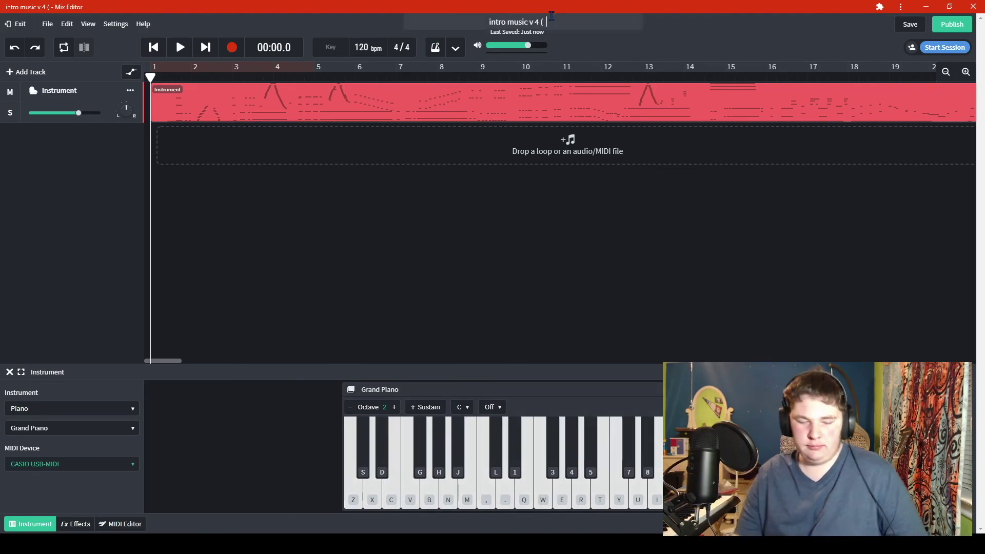
pyautogui.write('dramaic piano so')
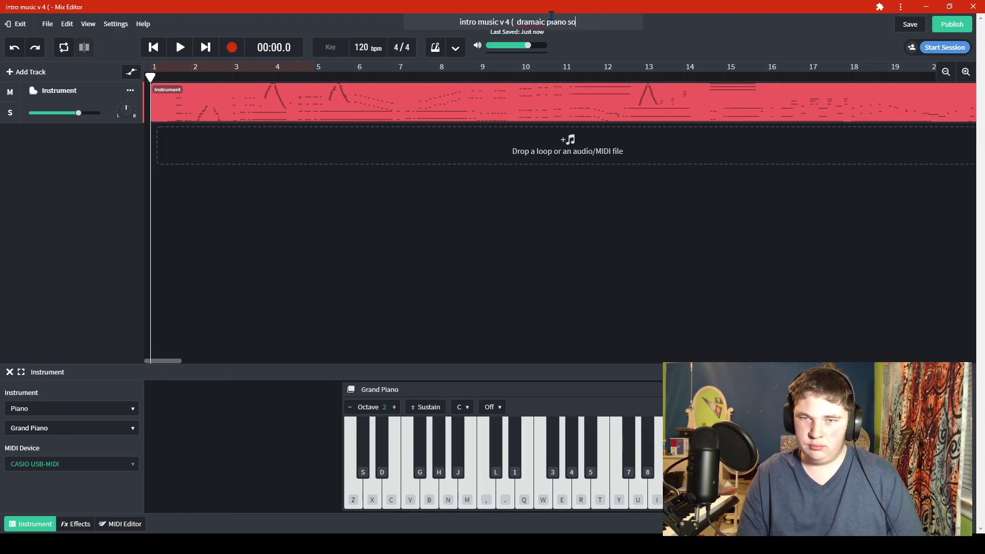
pyautogui.write(')')
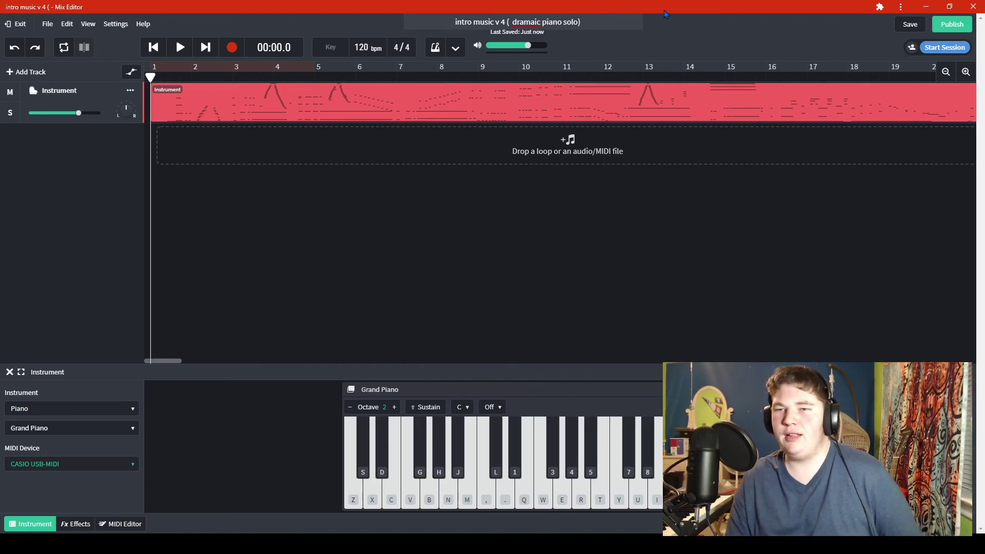